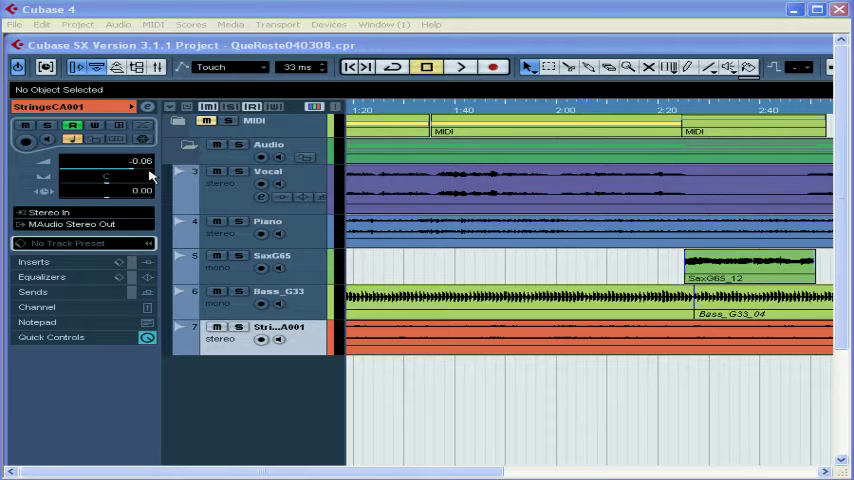
# Step: Turn on the Show Overview toolbar button so the overview strip appears above the arrangement
pyautogui.click(117, 68)
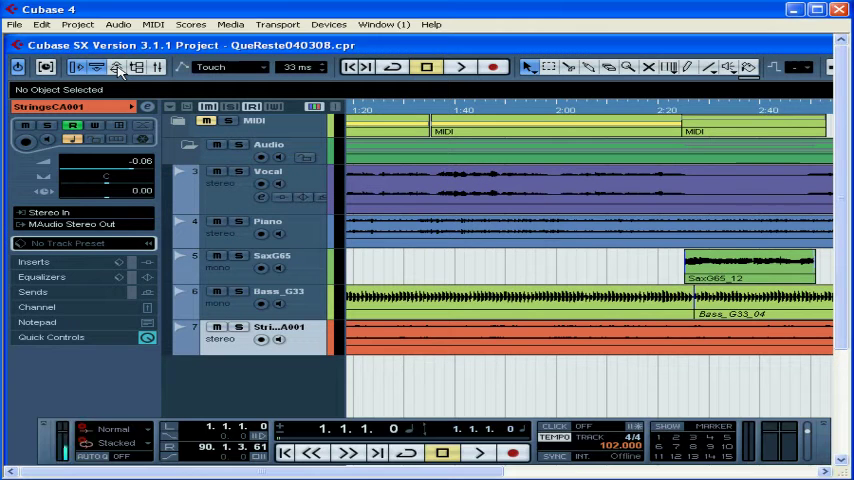
pyautogui.click(117, 68)
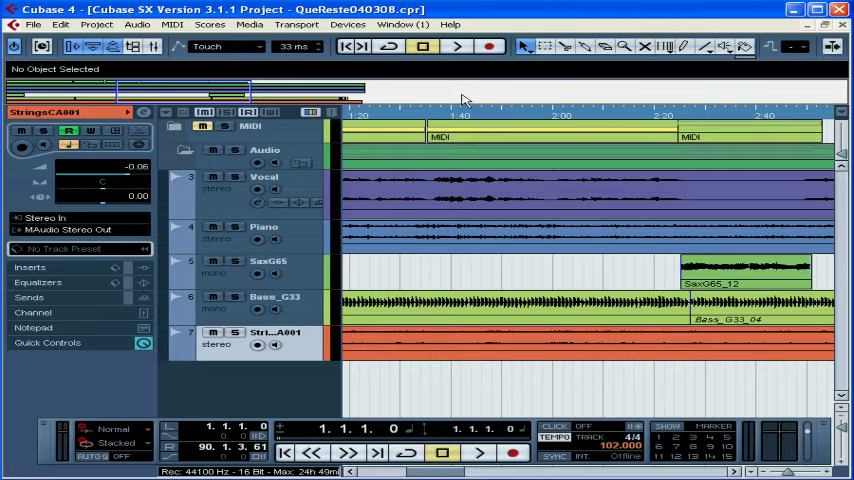
# Step: Change the Project Setup length from 0:10:00:00 to 0:05:00:00 and confirm
pyautogui.click(97, 24)
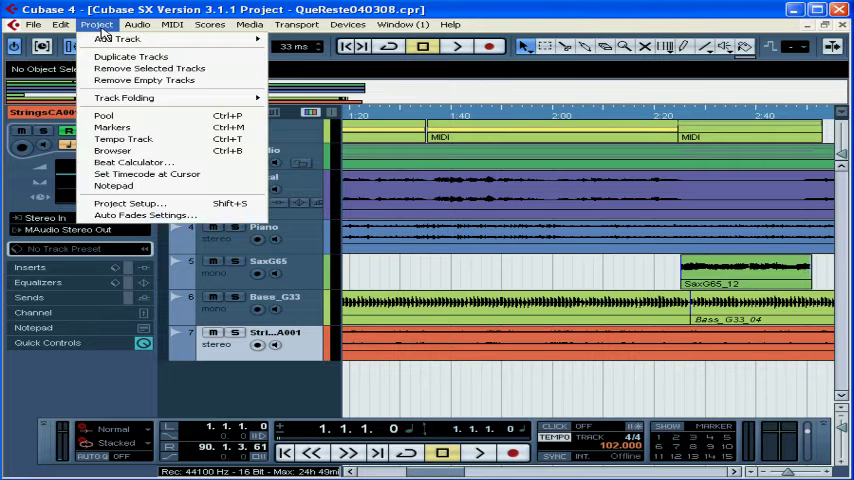
pyautogui.click(128, 203)
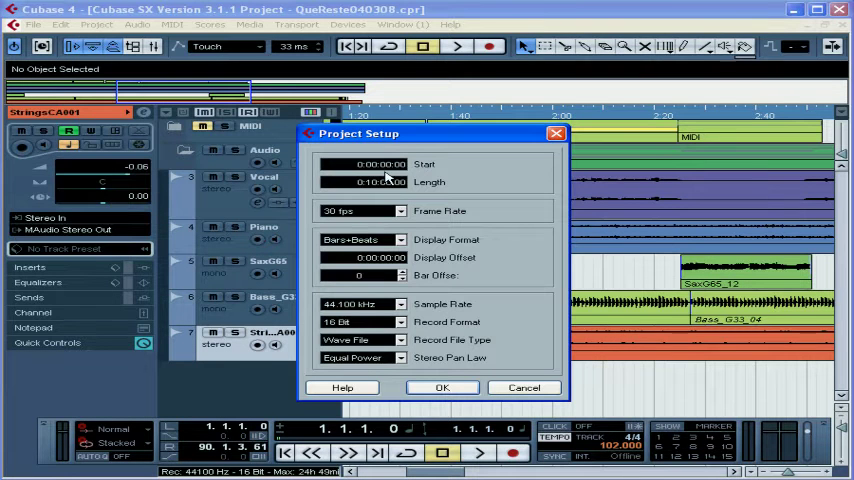
pyautogui.click(370, 182)
pyautogui.write('5')
pyautogui.press('Return')
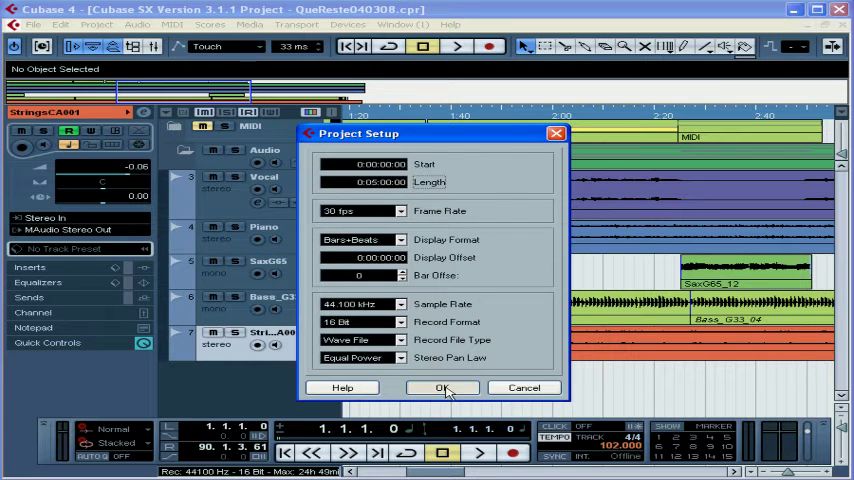
pyautogui.click(442, 388)
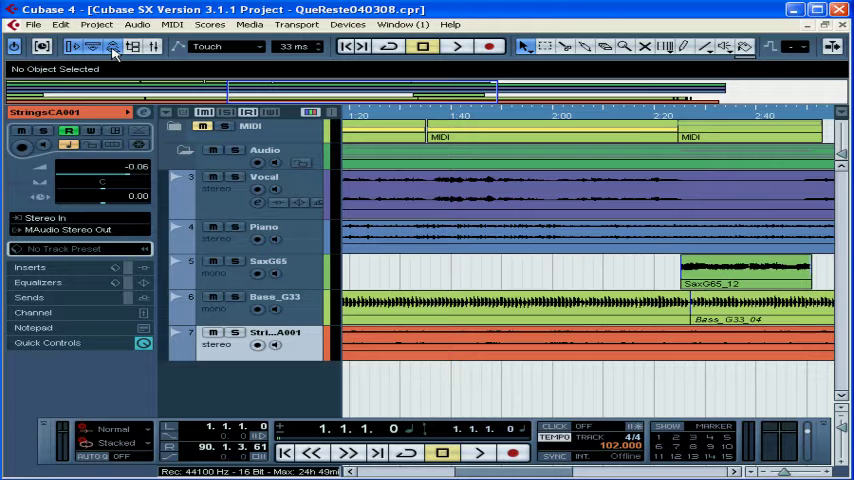
pyautogui.rightClick(113, 52)
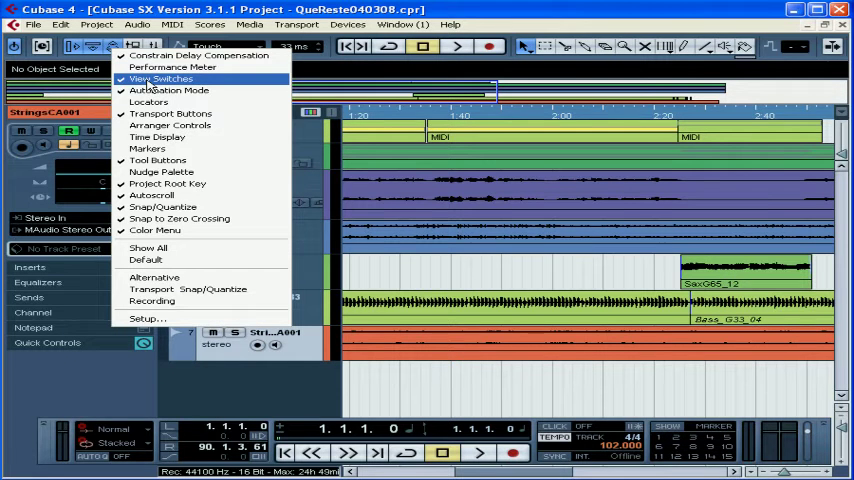
pyautogui.click(60, 56)
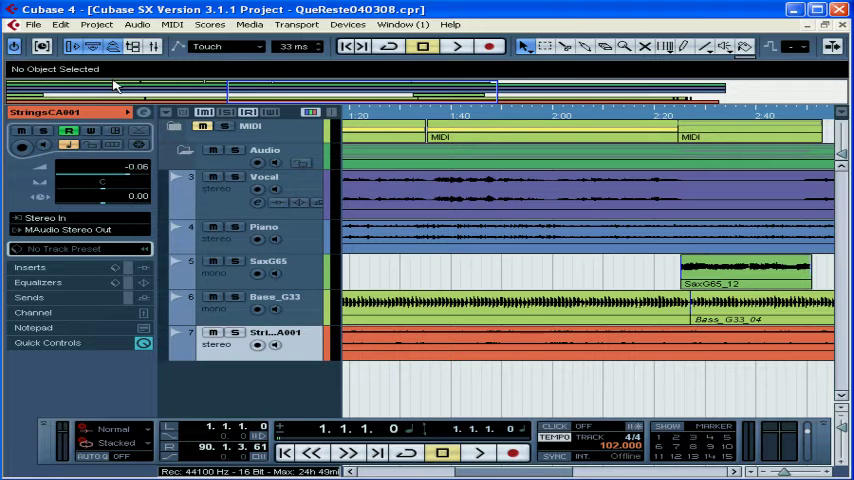
# Step: Drag and resize the overview rectangle to show roughly 0:55 to 1:35 of the song
pyautogui.moveTo(143, 96); pyautogui.dragTo(170, 96)
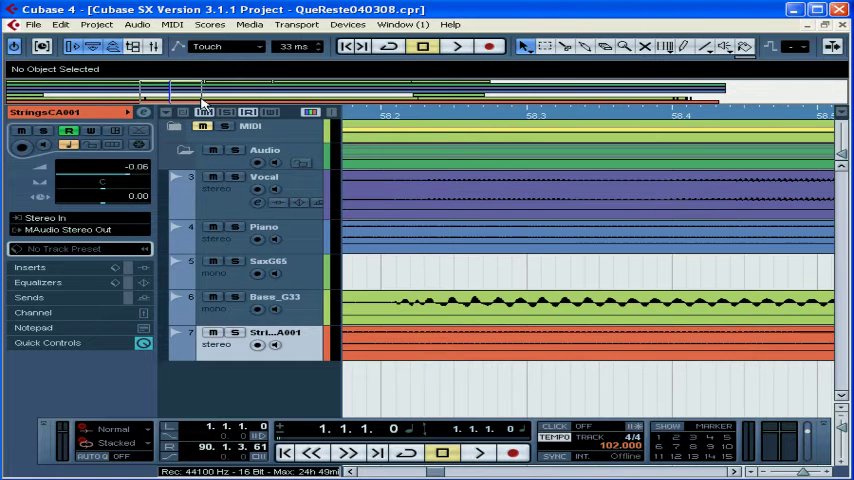
pyautogui.moveTo(258, 96); pyautogui.dragTo(256, 96)
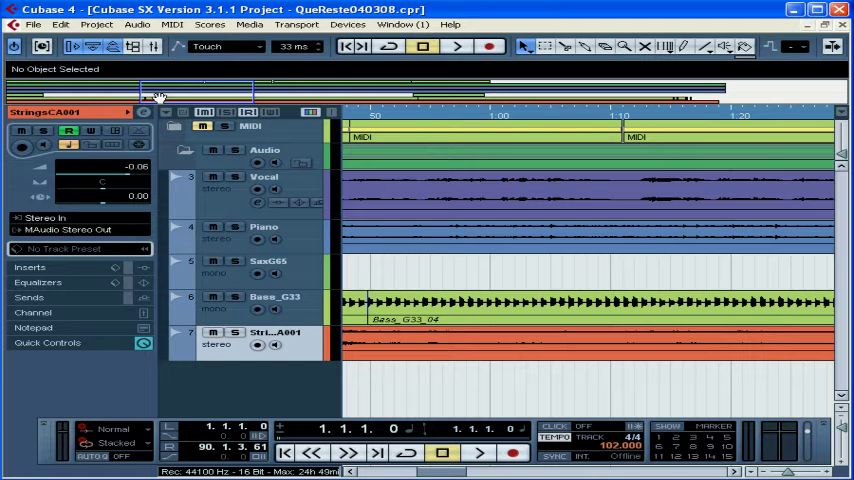
pyautogui.moveTo(158, 96)
pyautogui.mouseDown()
pyautogui.moveTo(72, 95)
pyautogui.moveTo(204, 95)
pyautogui.mouseUp()
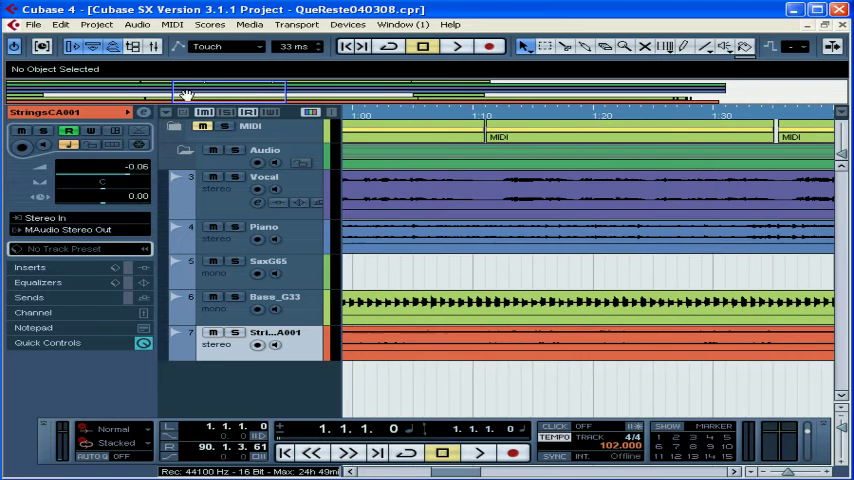
pyautogui.moveTo(204, 95)
pyautogui.mouseDown()
pyautogui.moveTo(213, 95)
pyautogui.moveTo(175, 93)
pyautogui.mouseUp()
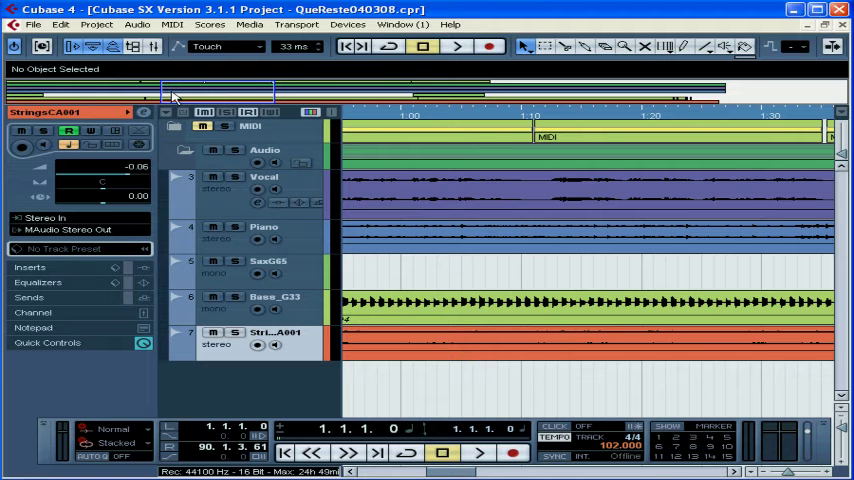
# Step: Widen the overview rectangle to span about 0:50–2:25, then hide the overview strip
pyautogui.moveTo(173, 94); pyautogui.dragTo(166, 95)
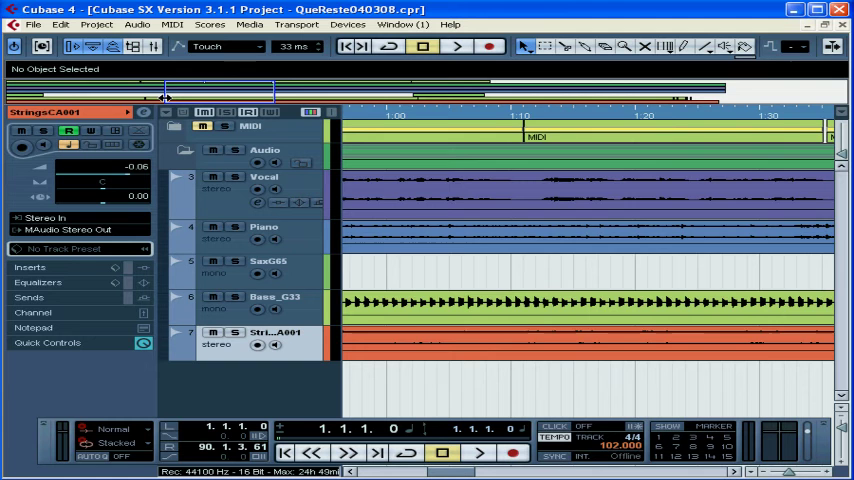
pyautogui.moveTo(166, 95)
pyautogui.mouseDown()
pyautogui.moveTo(108, 95)
pyautogui.moveTo(241, 95)
pyautogui.mouseUp()
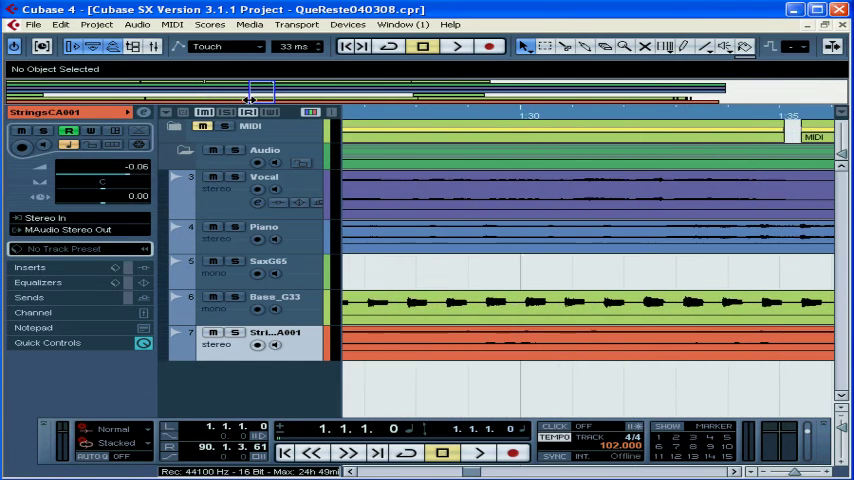
pyautogui.moveTo(241, 95); pyautogui.dragTo(170, 93)
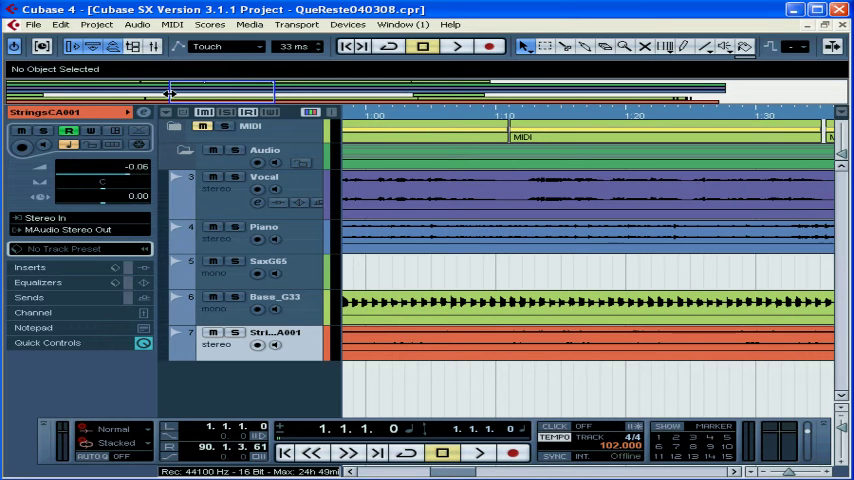
pyautogui.moveTo(275, 93); pyautogui.dragTo(428, 97)
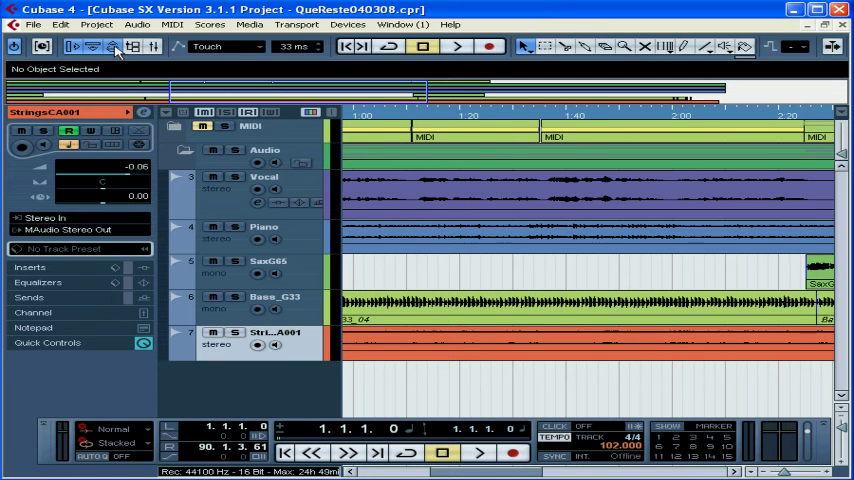
pyautogui.click(116, 52)
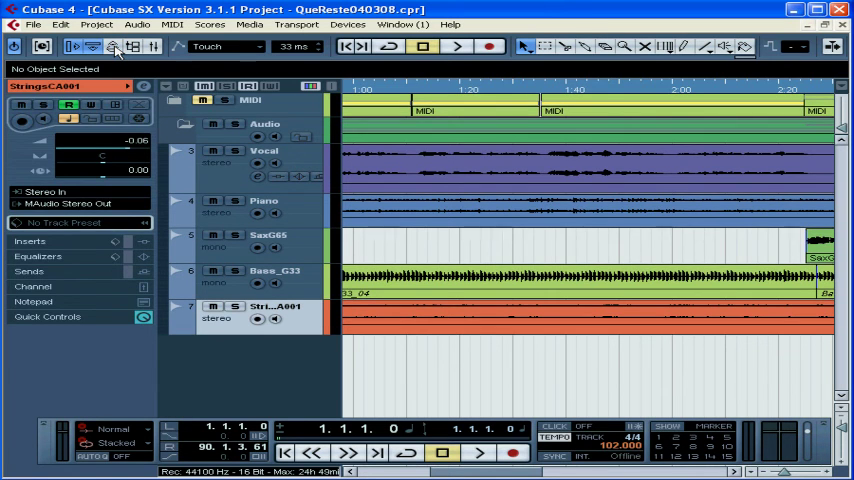